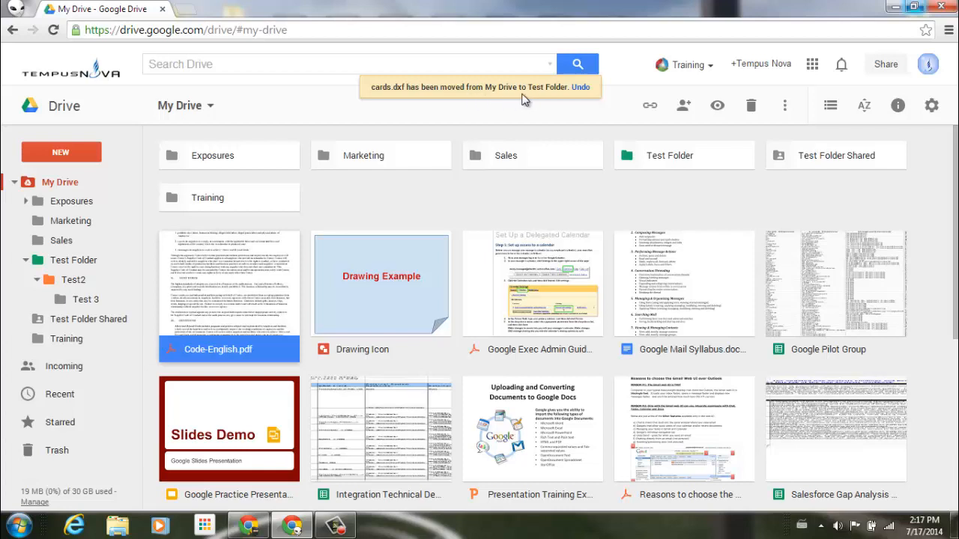
# - Undo the move of cards.dxf into Test Folder
pyautogui.click(581, 88)
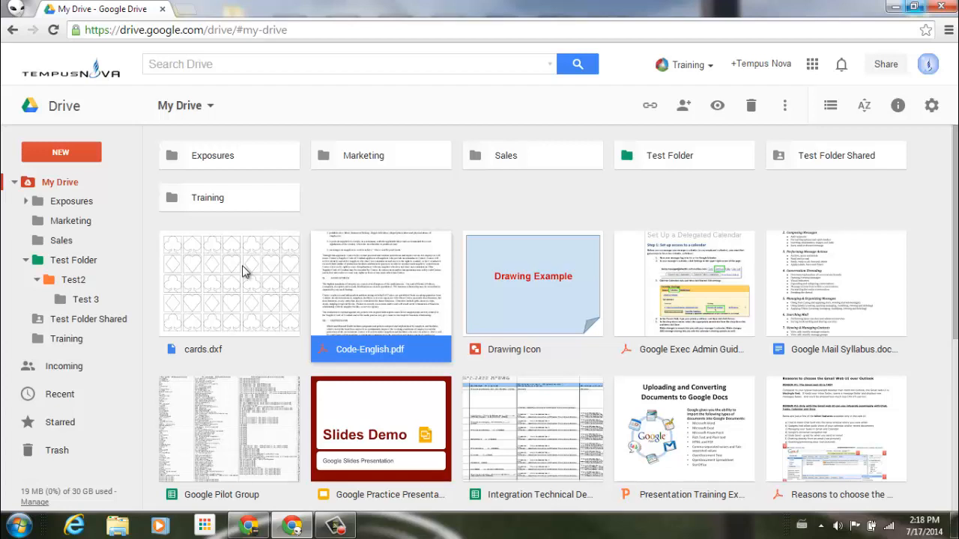
# - Move cards.dxf, Drawing Icon and the Google Mail Syllabus document together into Test Folder, and undo the move
pyautogui.click(243, 271)
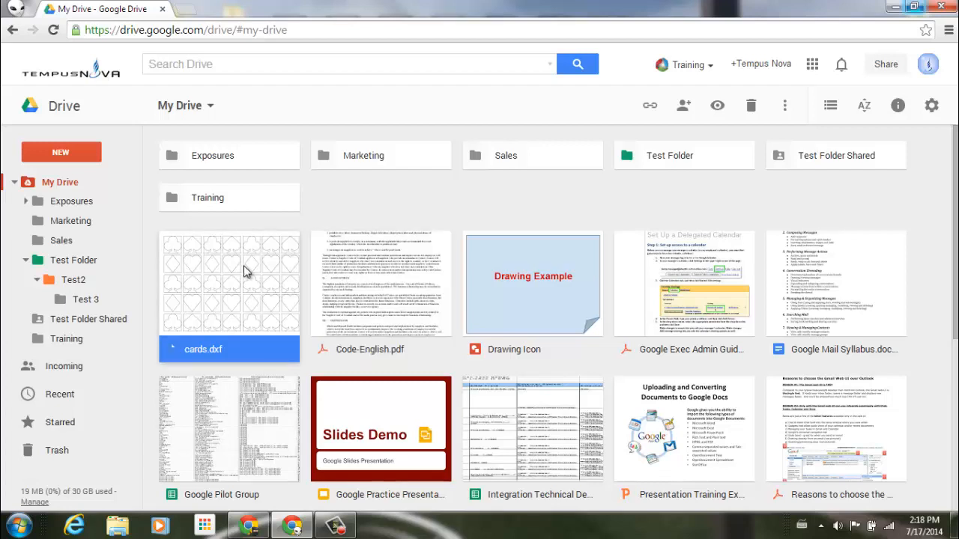
pyautogui.keyDown('ctrl'); pyautogui.click(522, 296); pyautogui.keyUp('ctrl')
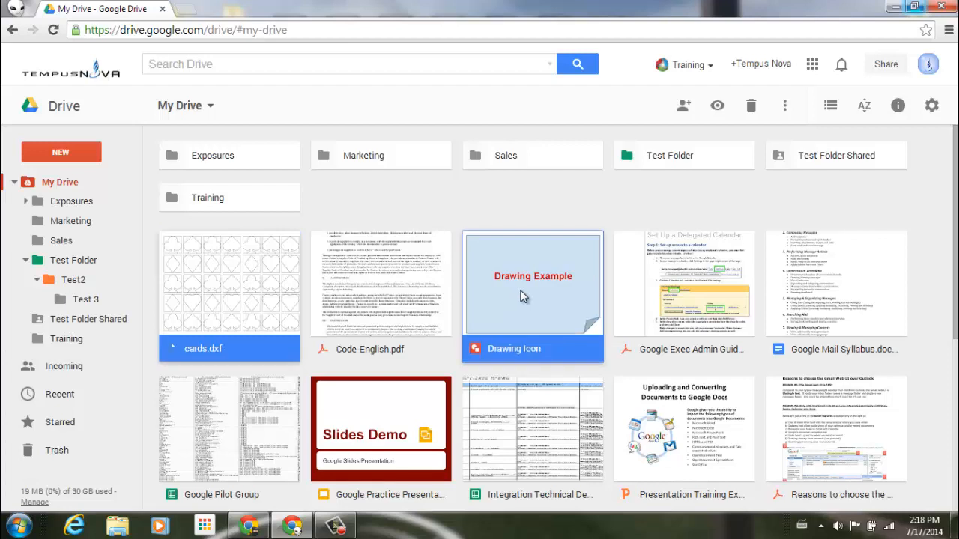
pyautogui.keyDown('ctrl'); pyautogui.click(850, 282); pyautogui.keyUp('ctrl')
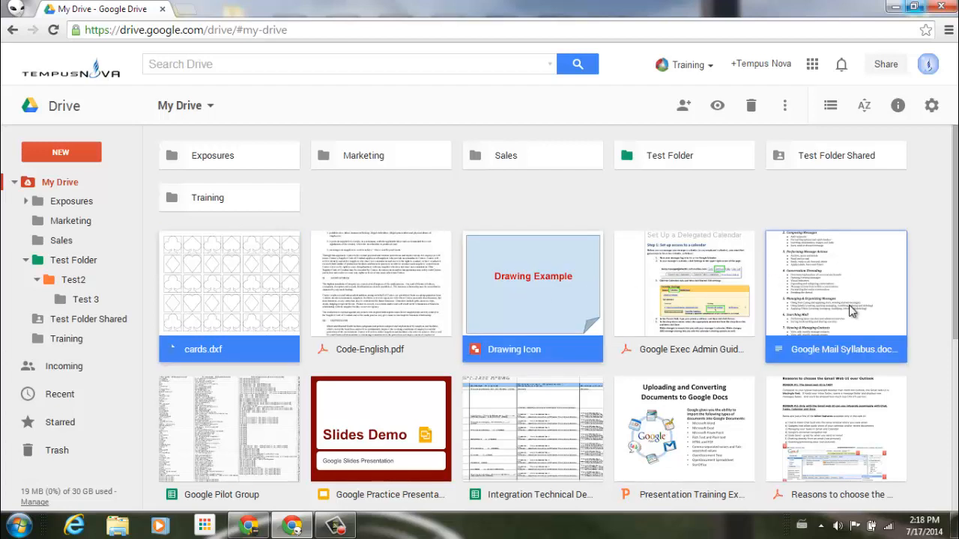
pyautogui.moveTo(850, 312); pyautogui.dragTo(640, 191)
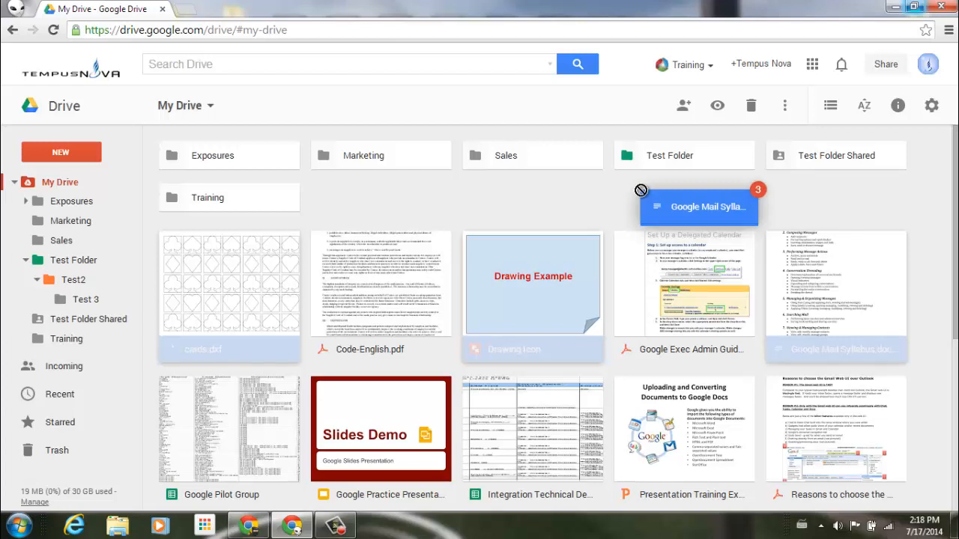
pyautogui.moveTo(640, 191); pyautogui.dragTo(641, 159)
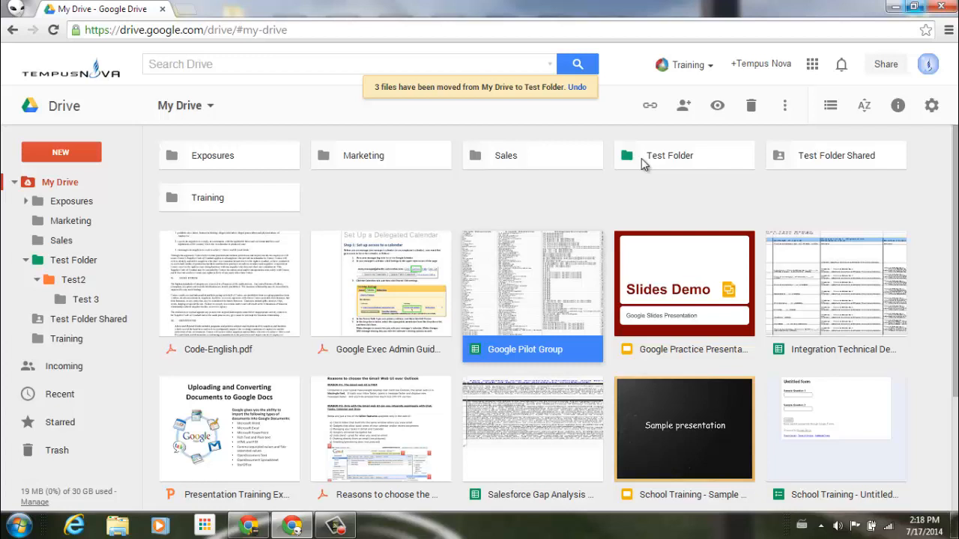
pyautogui.click(578, 88)
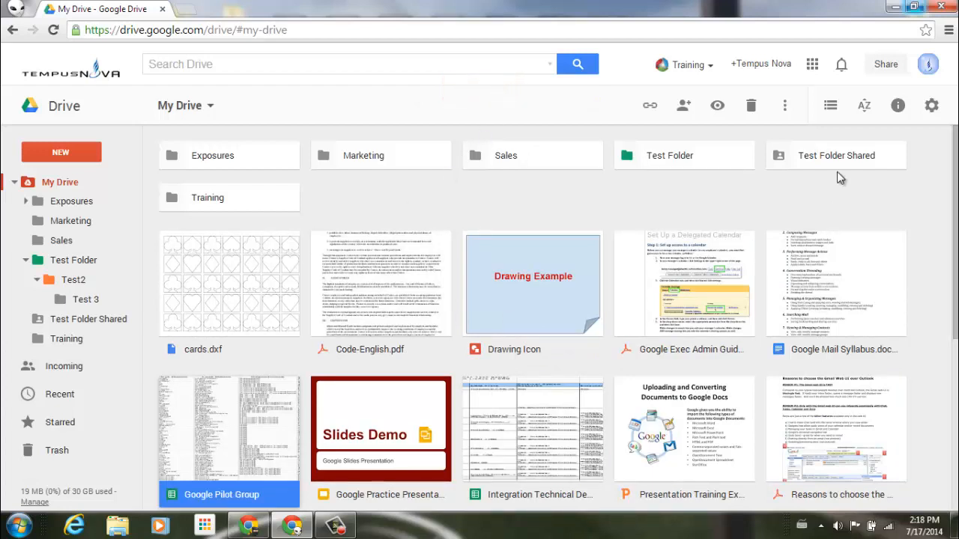
pyautogui.click(828, 209)
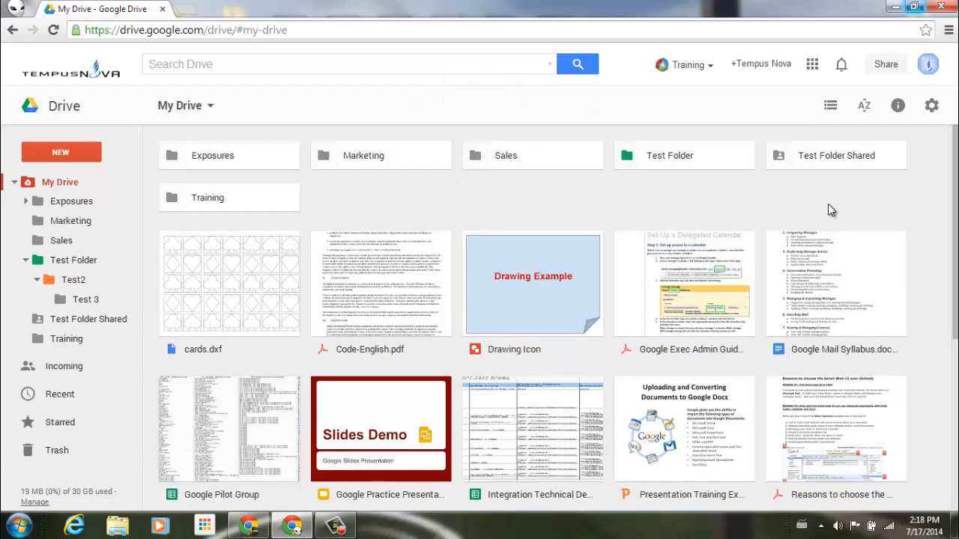
# - Move cards.dxf and Drawing Icon into Test Folder in the My Drive folder tree, and undo the move
pyautogui.click(252, 296)
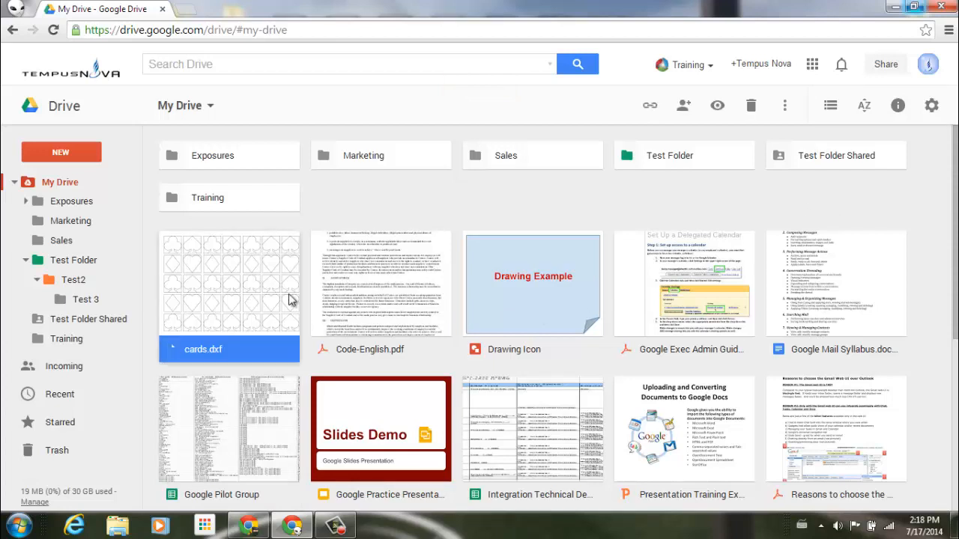
pyautogui.keyDown('ctrl'); pyautogui.click(515, 303); pyautogui.keyUp('ctrl')
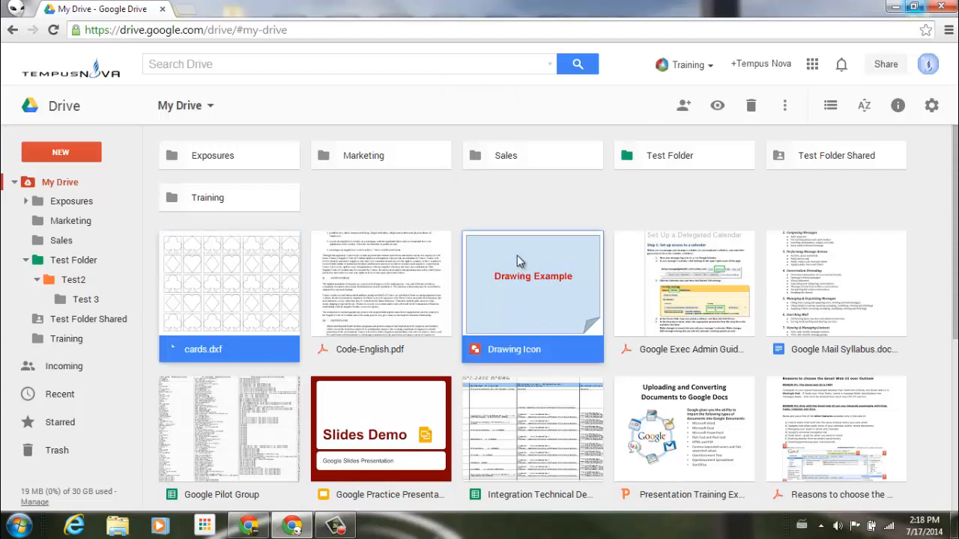
pyautogui.moveTo(517, 255)
pyautogui.mouseDown()
pyautogui.moveTo(471, 241)
pyautogui.moveTo(341, 231)
pyautogui.moveTo(60, 238)
pyautogui.moveTo(59, 200)
pyautogui.moveTo(60, 236)
pyautogui.moveTo(36, 298)
pyautogui.moveTo(55, 334)
pyautogui.moveTo(54, 364)
pyautogui.moveTo(46, 337)
pyautogui.mouseUp()
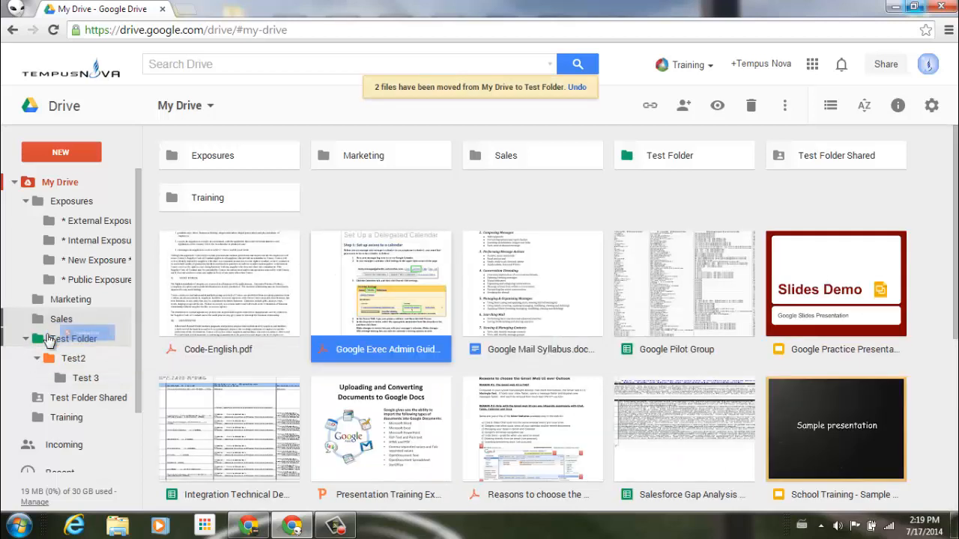
pyautogui.click(577, 88)
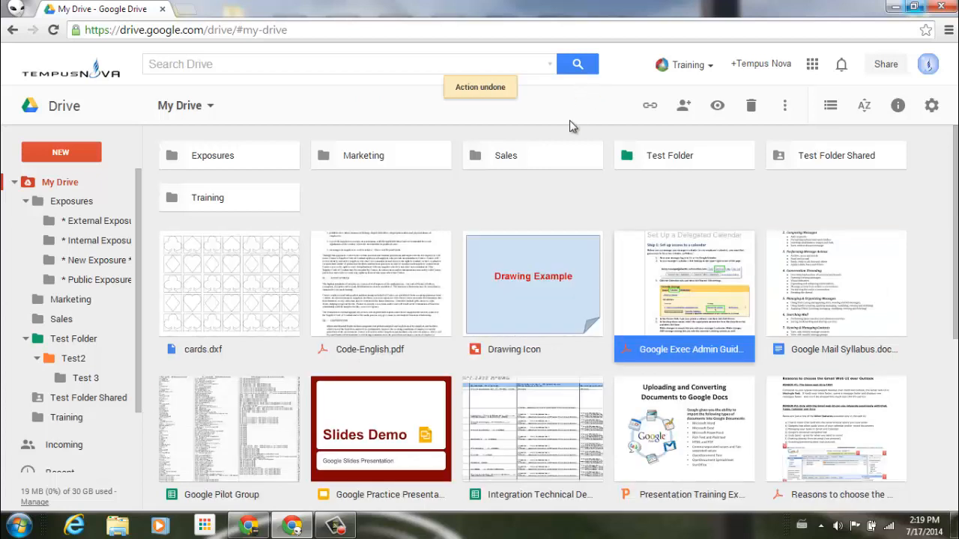
pyautogui.click(534, 204)
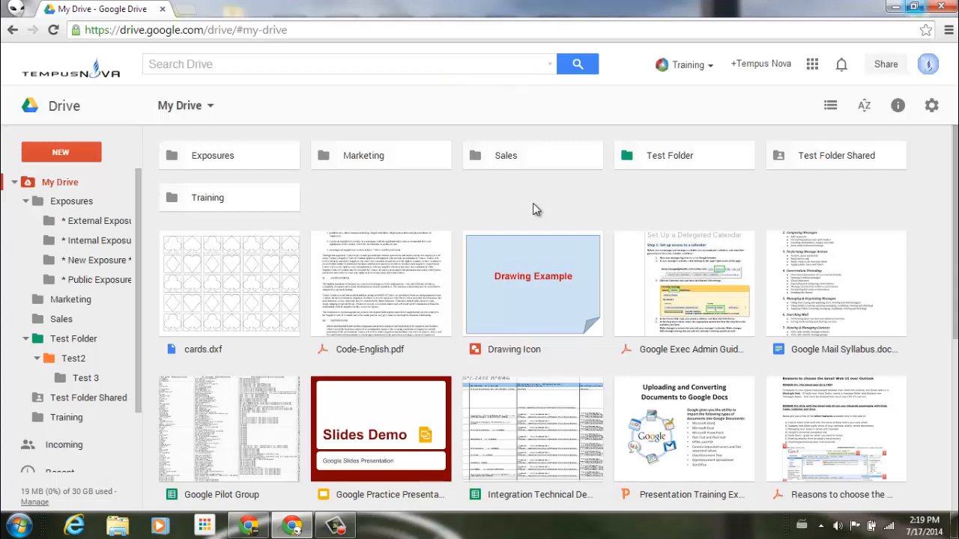
# - Switch the My Drive contents to list view
pyautogui.click(830, 109)
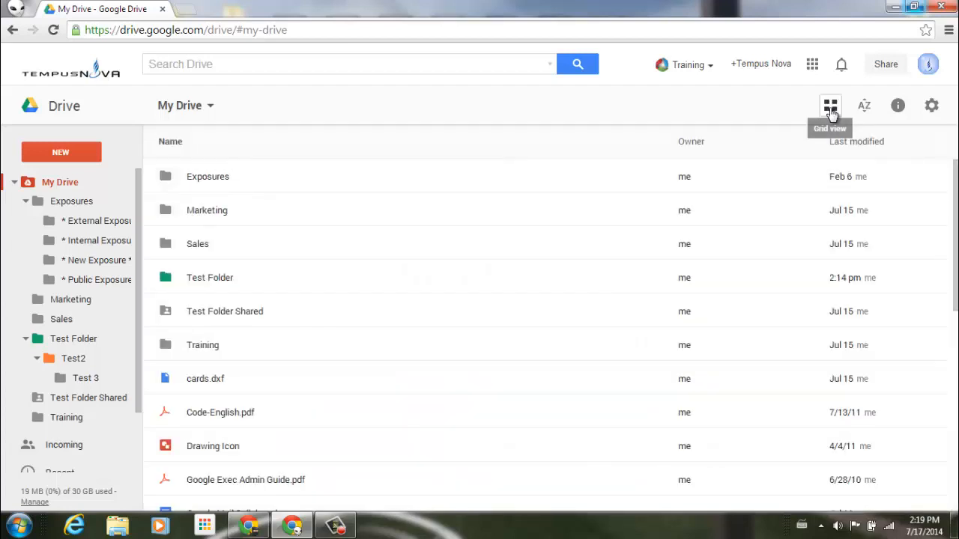
# - Move cards.dxf directly onto the Marketing folder within the file list, and undo the move
pyautogui.click(195, 381)
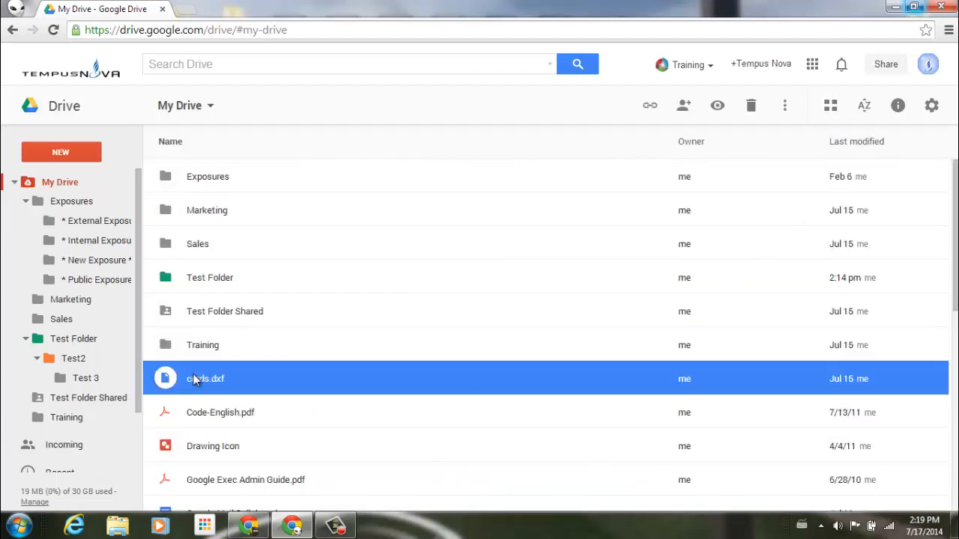
pyautogui.moveTo(196, 381); pyautogui.dragTo(235, 216)
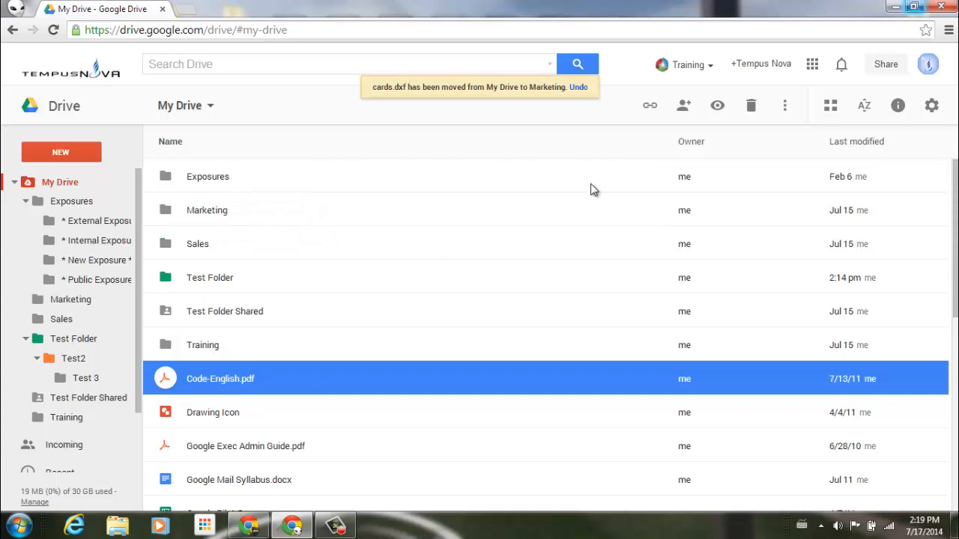
pyautogui.click(580, 87)
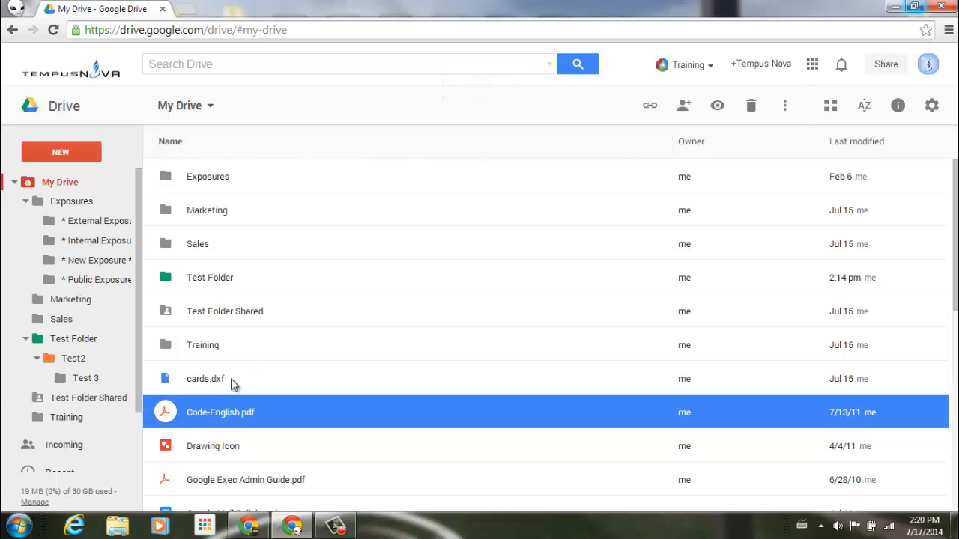
# - Use the Move to command to relocate cards.dxf to the Marketing folder, and undo the move
pyautogui.click(308, 380)
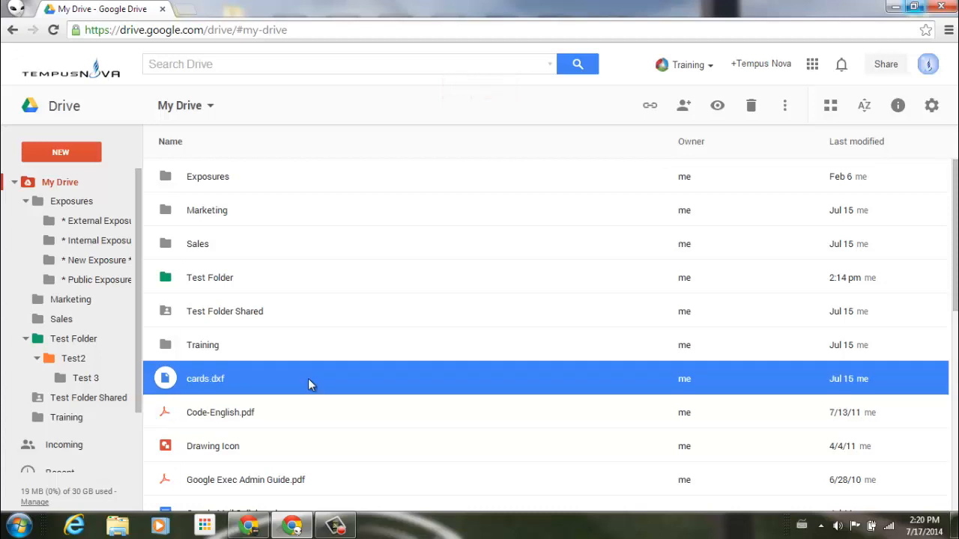
pyautogui.rightClick(311, 383)
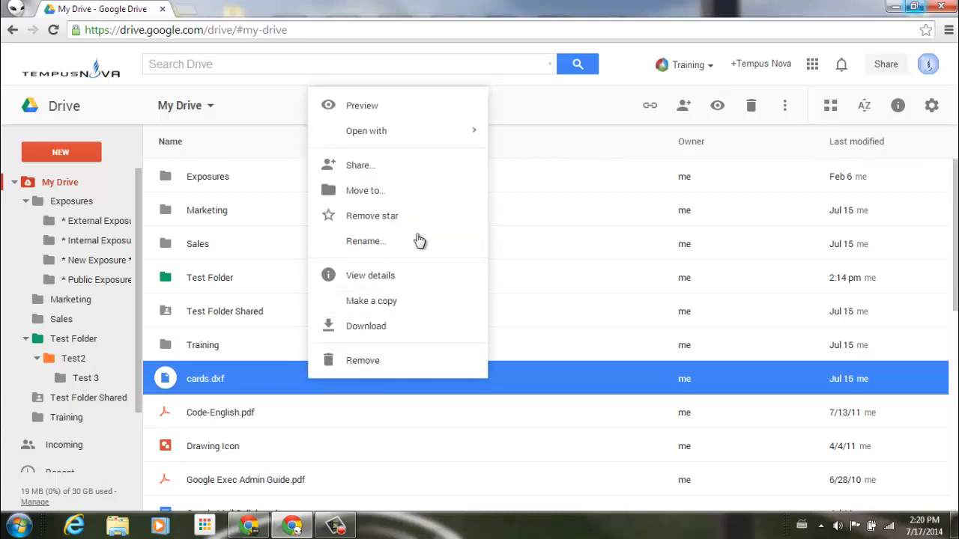
pyautogui.click(424, 192)
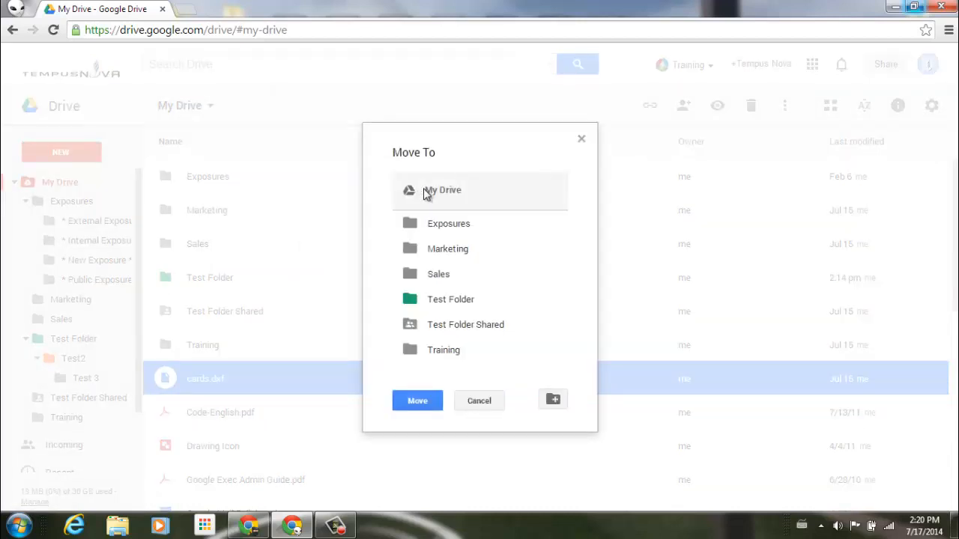
pyautogui.doubleClick(433, 255)
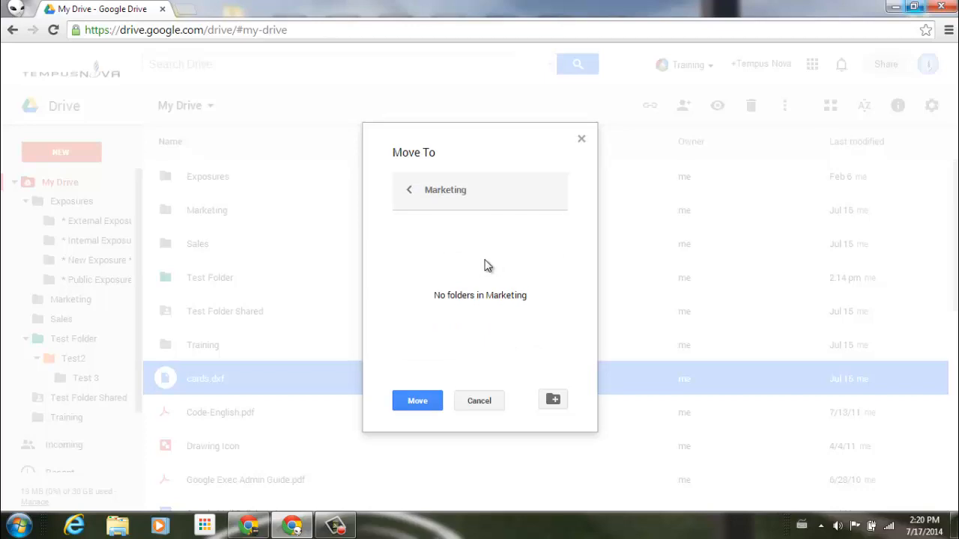
pyautogui.click(418, 401)
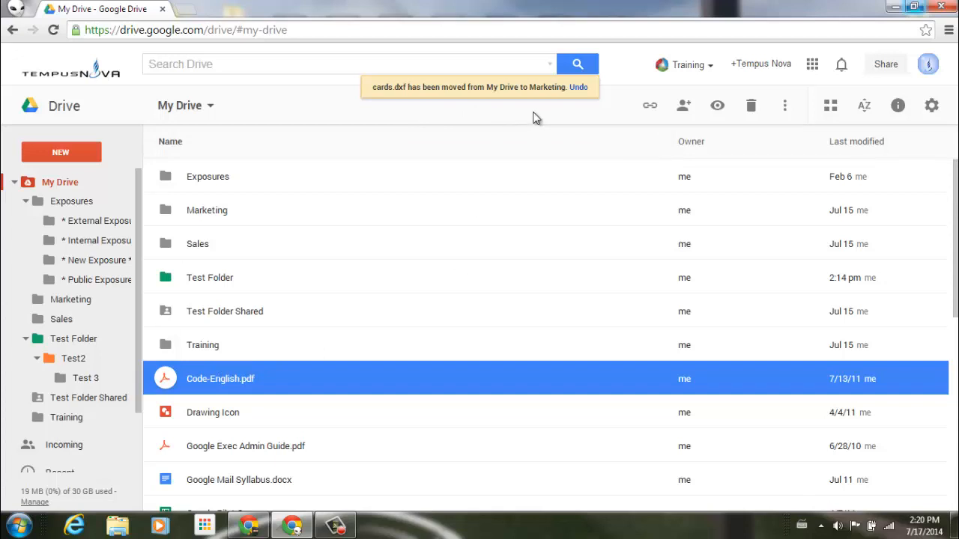
pyautogui.click(580, 88)
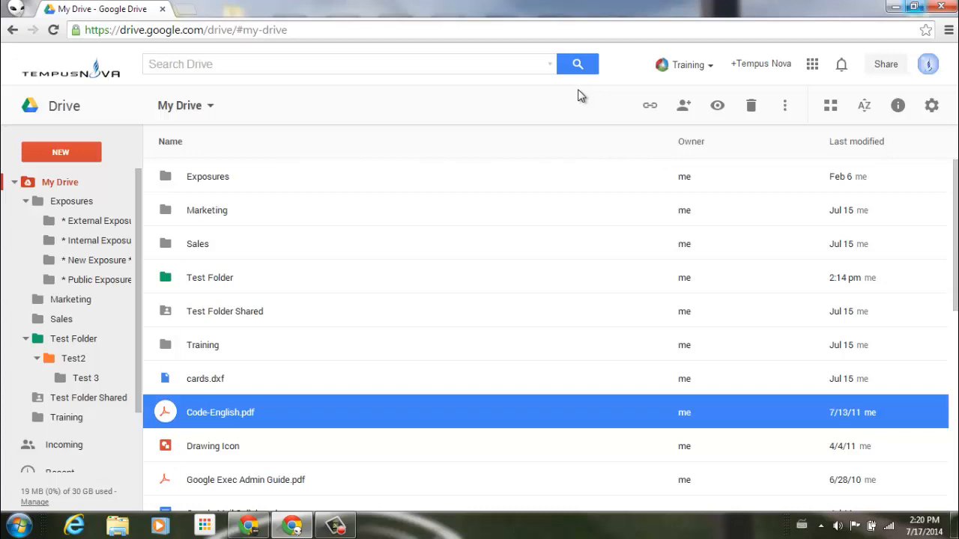
# - Add cards.dxf to the Marketing folder while keeping it in My Drive
pyautogui.click(472, 375)
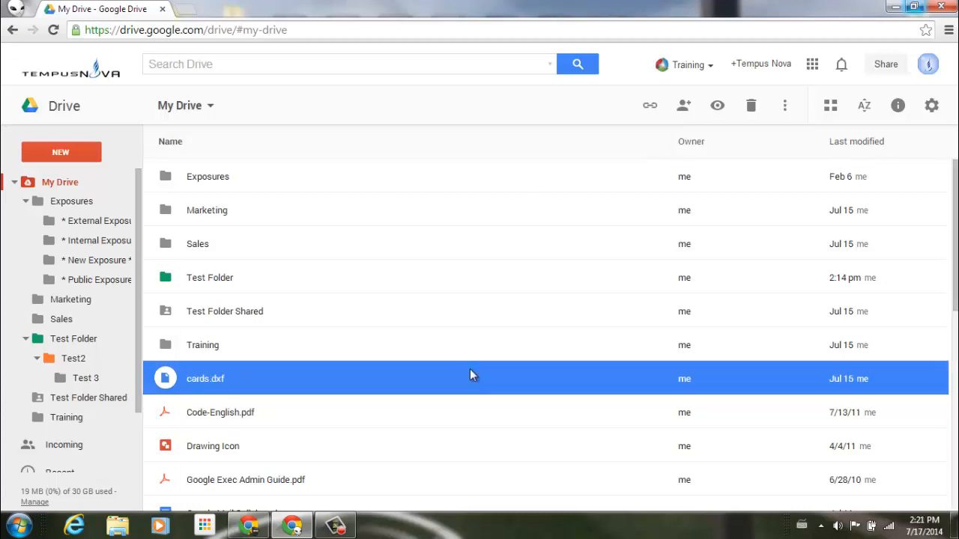
pyautogui.hotkey('shift', 'z')
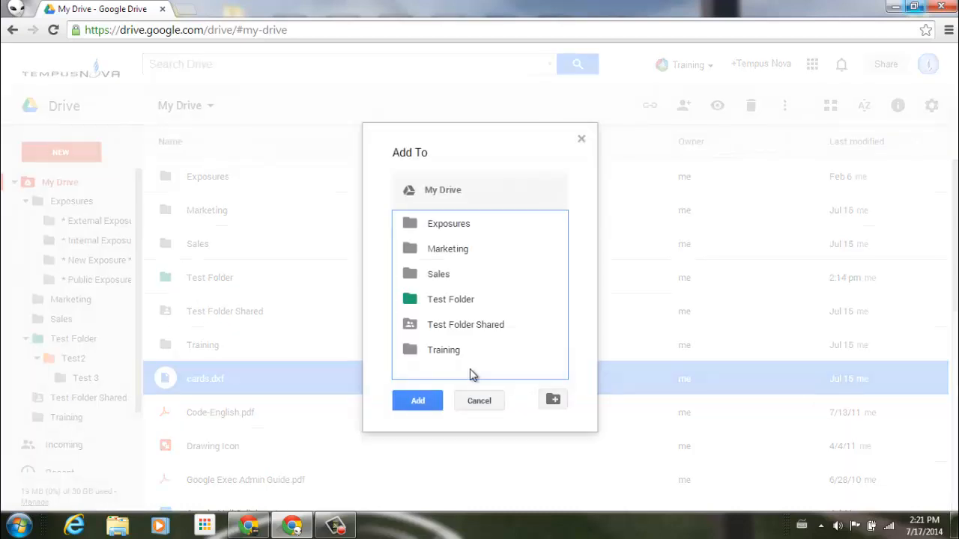
pyautogui.doubleClick(493, 253)
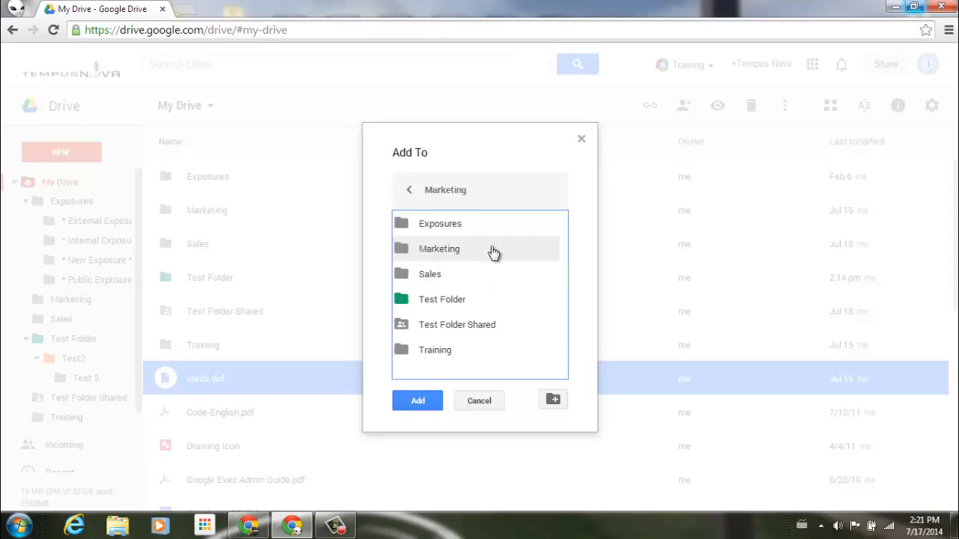
pyautogui.click(417, 402)
# - Add cards.dxf to the Sales folder as well, using the Add To dialog
pyautogui.hotkey('shift', 'z')
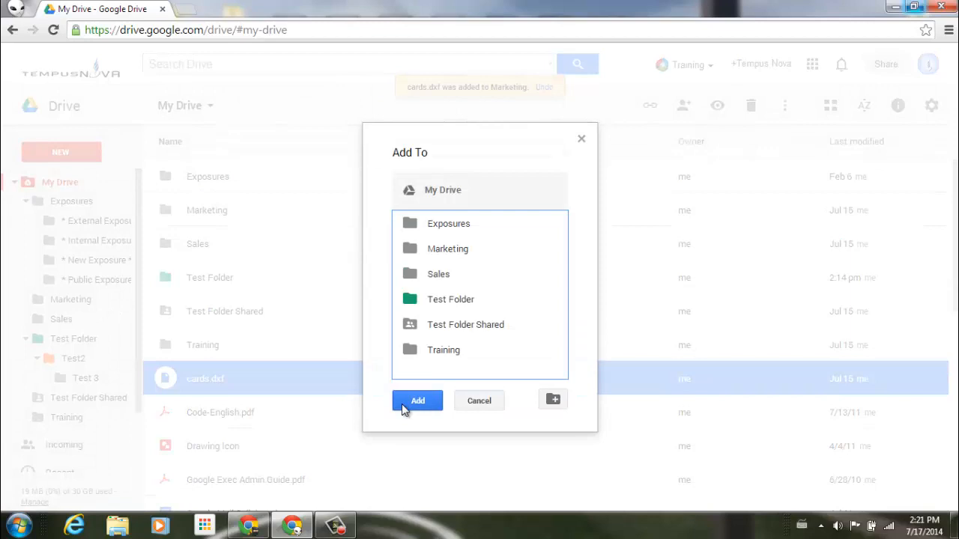
pyautogui.doubleClick(438, 274)
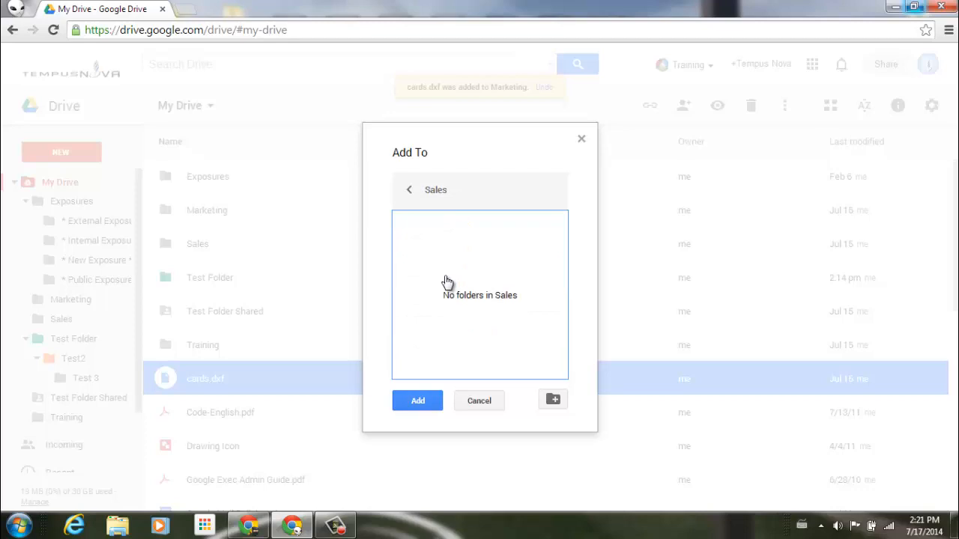
pyautogui.click(422, 401)
# - Add cards.dxf to the Test 3 subfolder inside Test Folder > Test2, and close the Add To dialog
pyautogui.hotkey('shift', 'z')
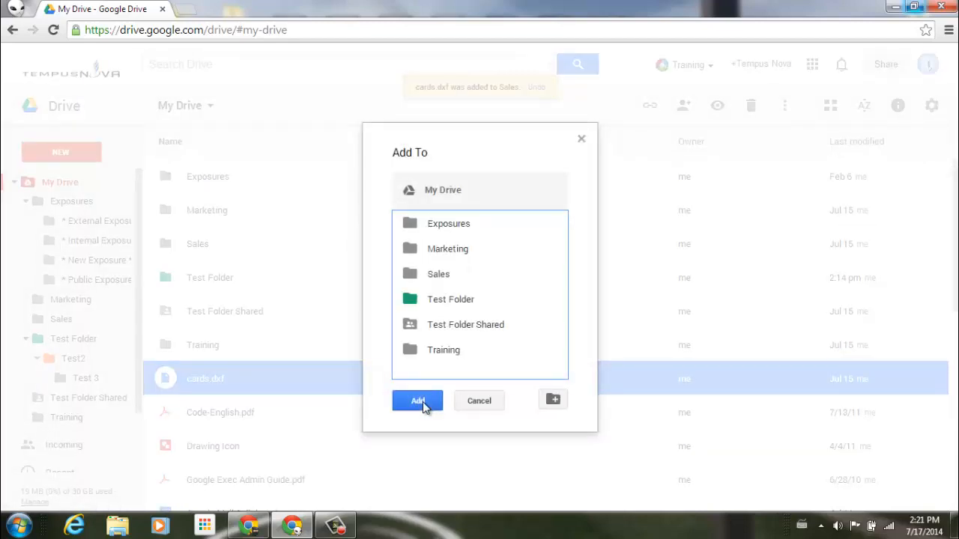
pyautogui.doubleClick(441, 300)
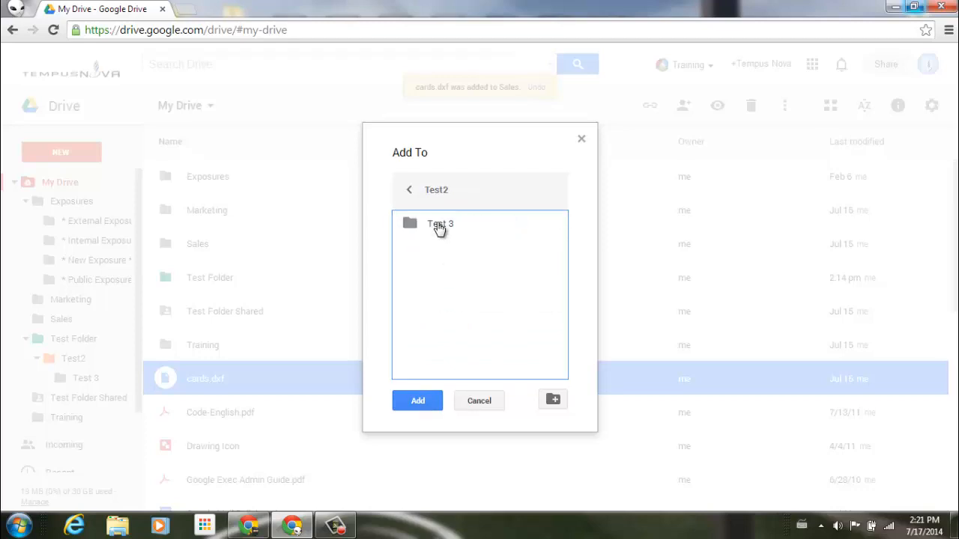
pyautogui.doubleClick(440, 226)
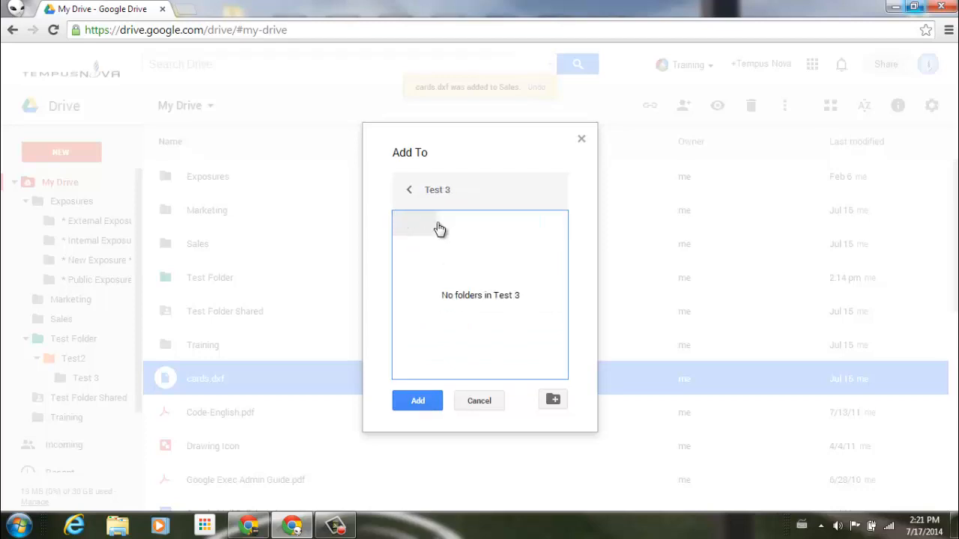
pyautogui.click(422, 404)
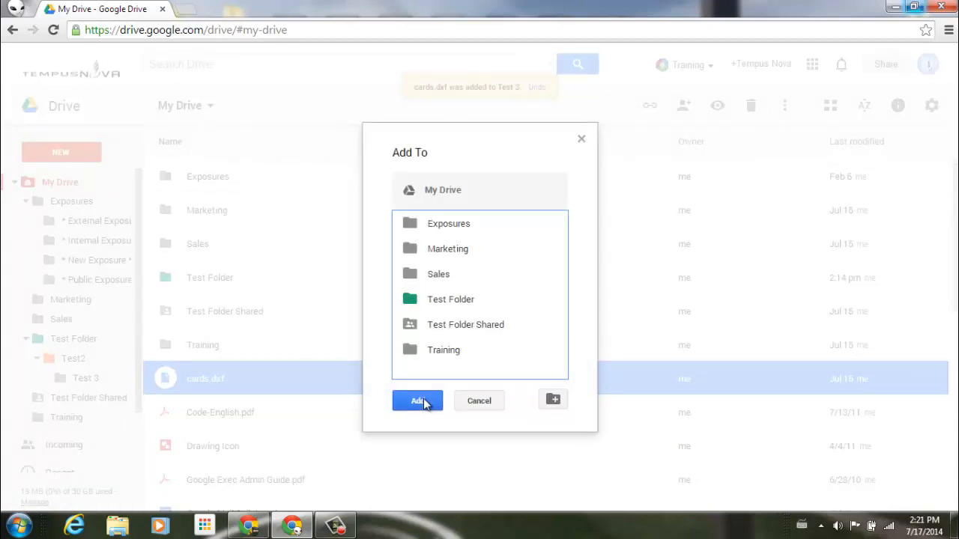
pyautogui.click(477, 403)
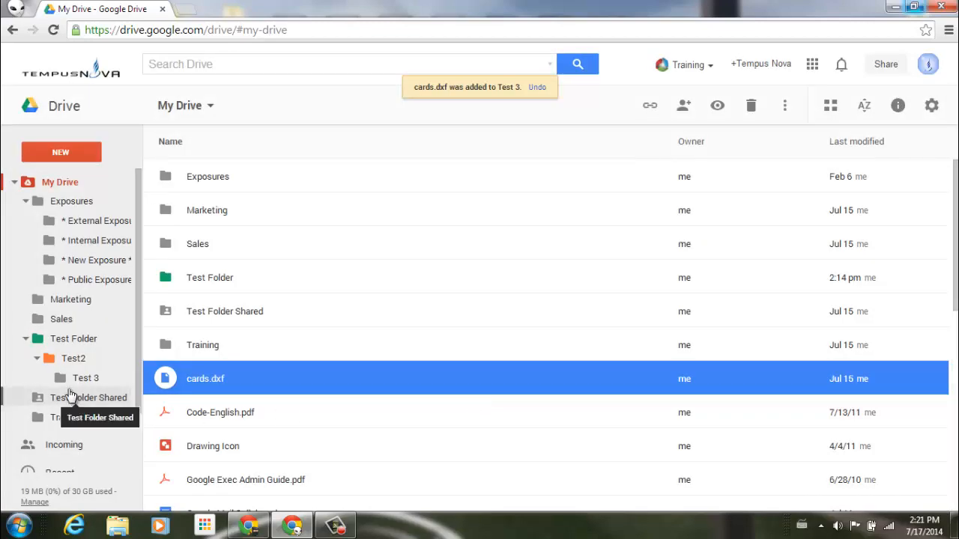
# - Check the Marketing, Sales and Test 3 folders for cards.dxf, and return to My Drive
pyautogui.click(25, 201)
pyautogui.click(84, 224)
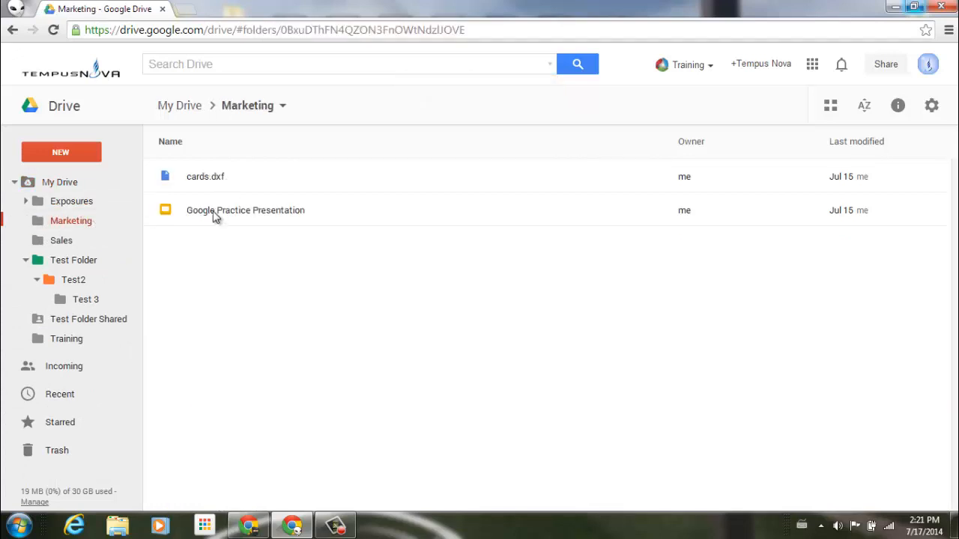
pyautogui.click(63, 241)
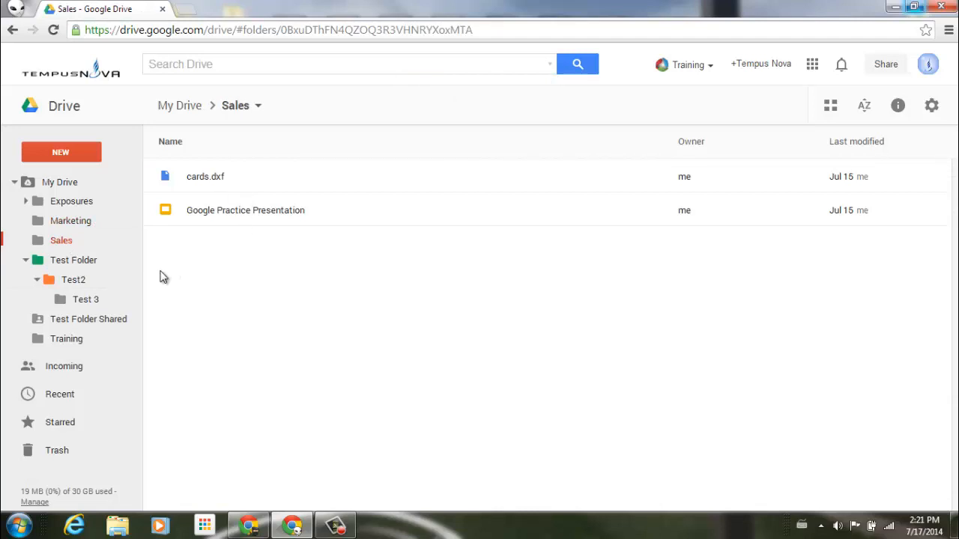
pyautogui.click(86, 300)
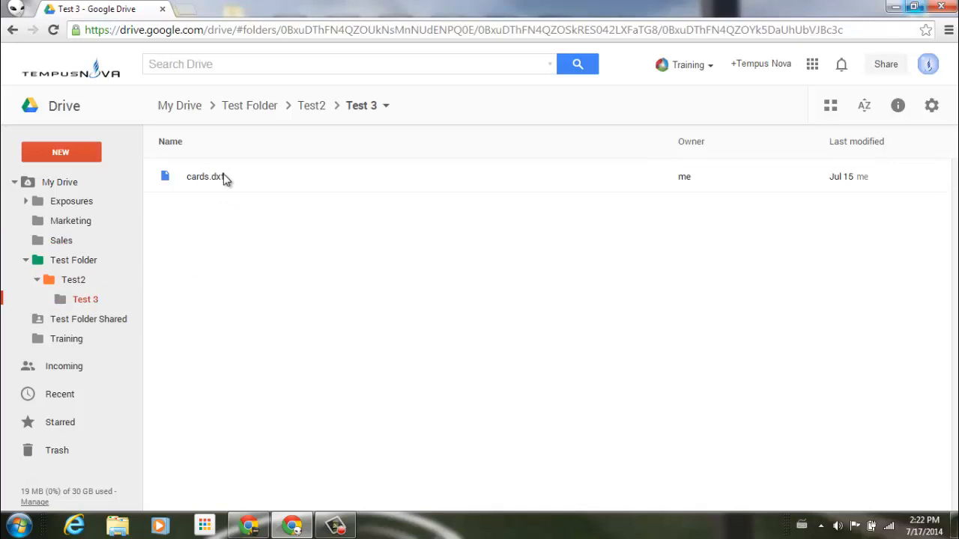
pyautogui.click(75, 182)
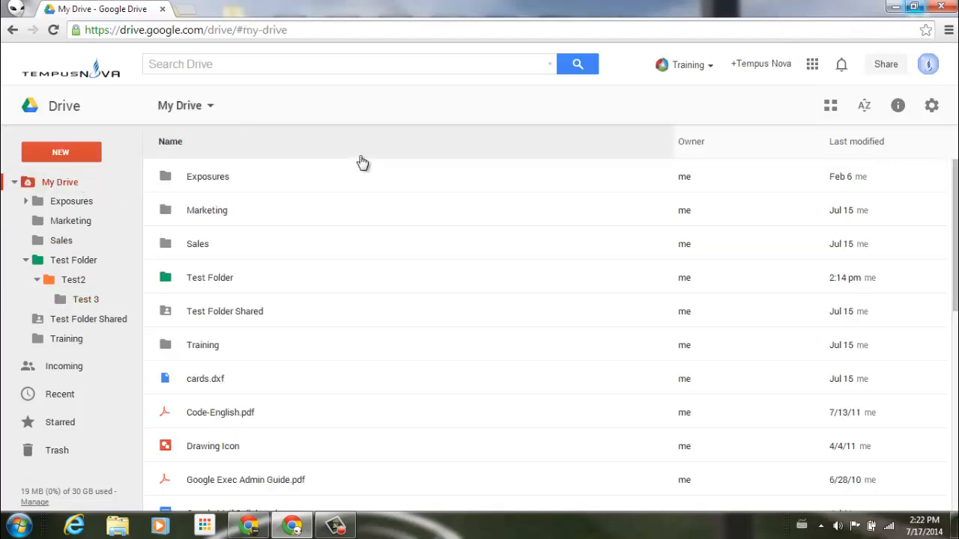